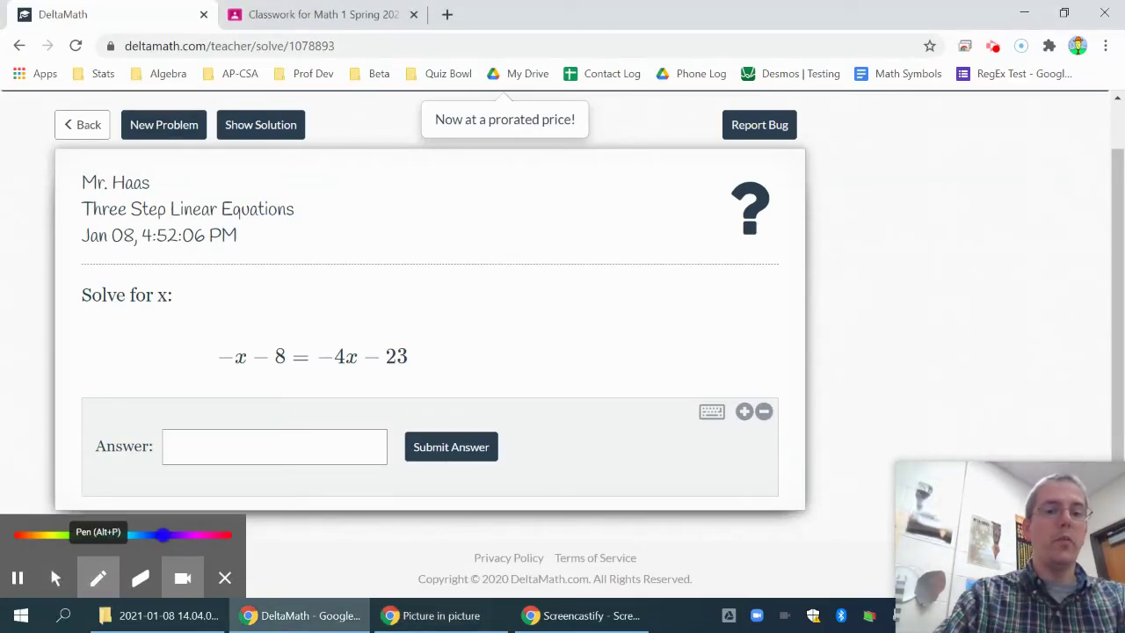
Draw a blue vertical line through the equals sign of −x − 8 = −4x − 23 and write +4x under both x terms
left_click_drag(298, 304, 293, 499)
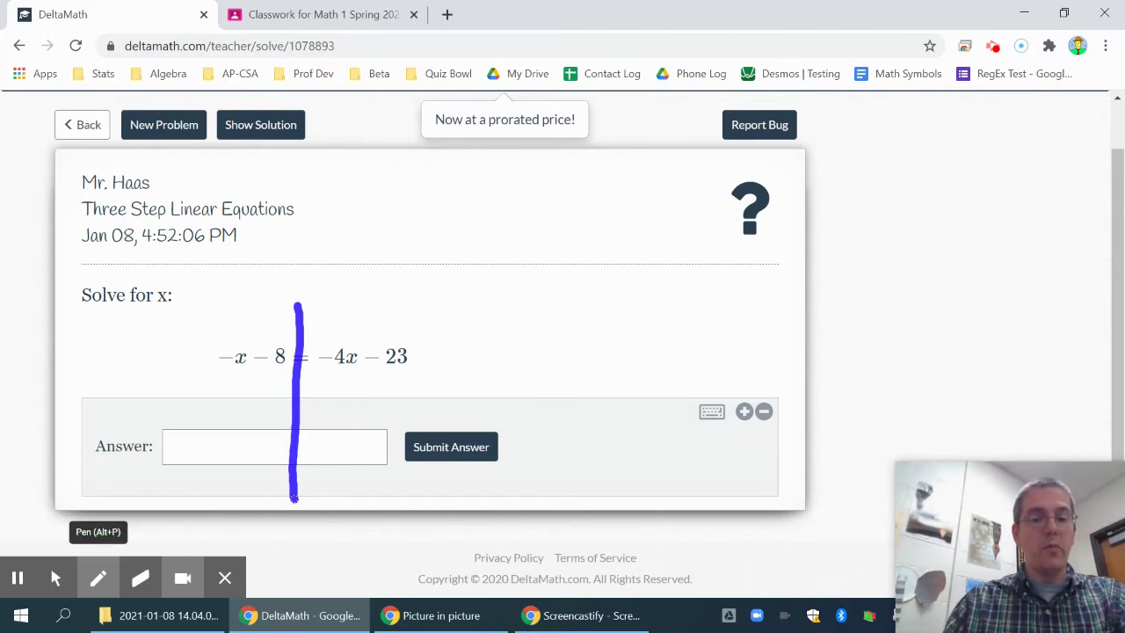
mouse_move(97, 578)
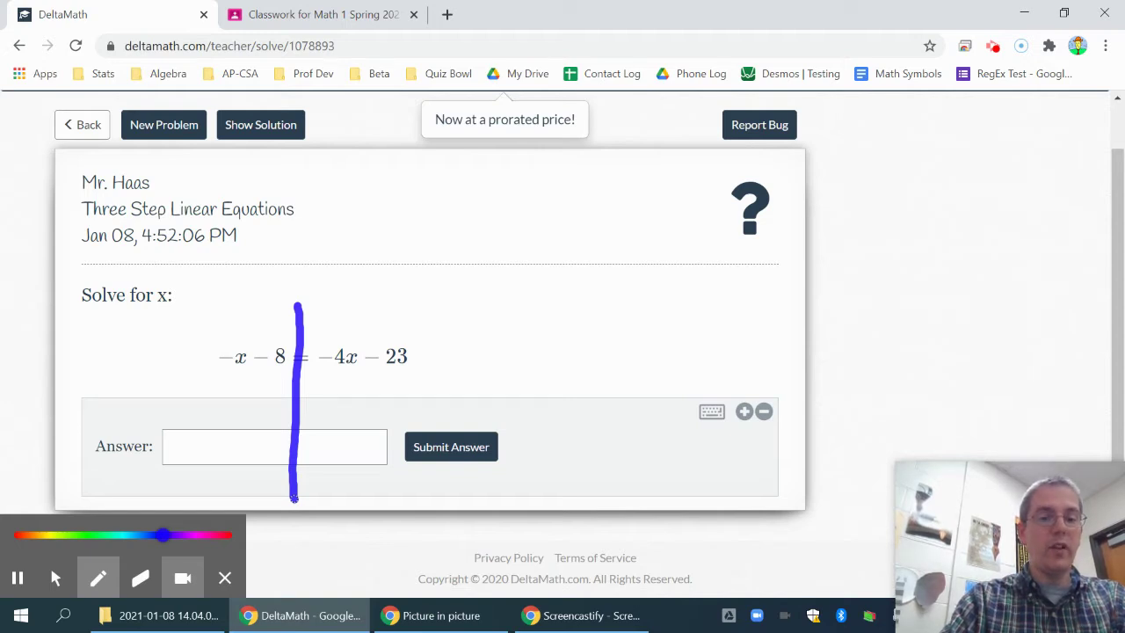
mouse_move(323, 377)
left_mouse_down()
mouse_move(323, 398)
mouse_move(328, 384)
mouse_move(353, 384)
mouse_move(348, 401)
mouse_move(374, 399)
mouse_move(348, 392)
left_mouse_up()
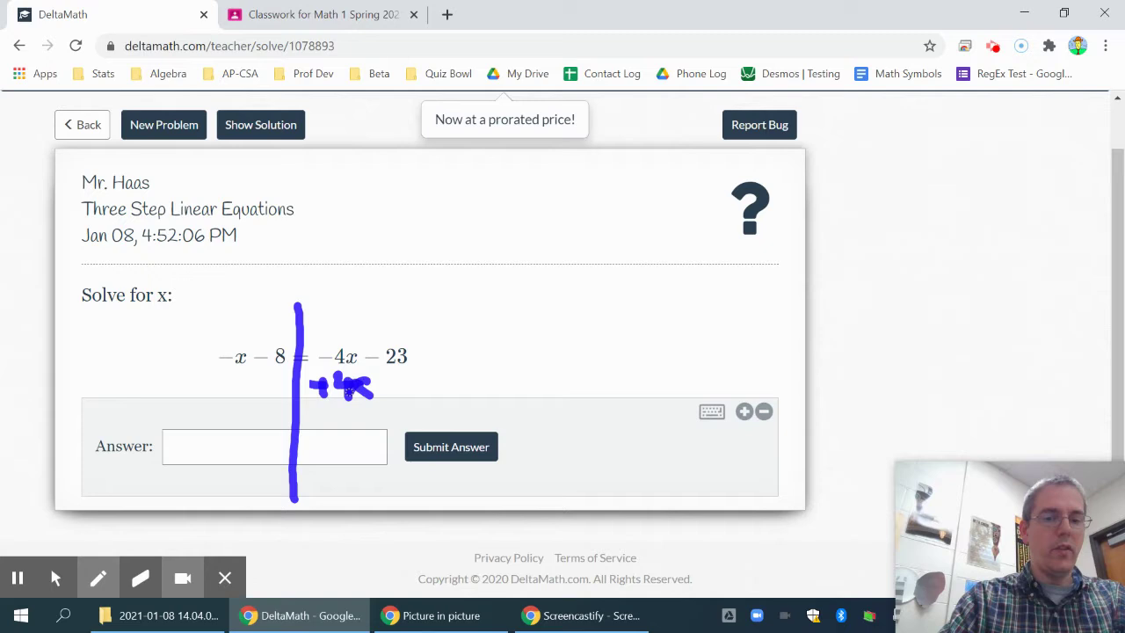
mouse_move(208, 375)
left_mouse_down()
mouse_move(209, 395)
mouse_move(219, 382)
mouse_move(239, 381)
mouse_move(235, 394)
mouse_move(260, 388)
mouse_move(237, 394)
left_mouse_up()
Cross out −4x with +4x, mark a 1 before the remaining x, and write 3x − 8 = −23 below
left_click_drag(322, 322, 360, 396)
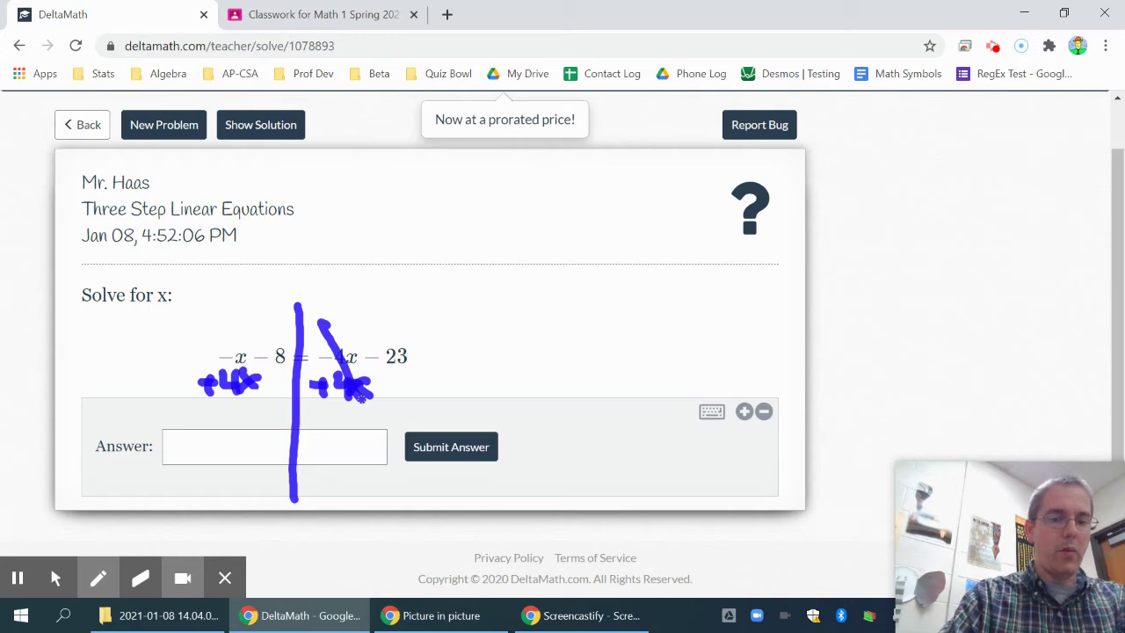
left_click_drag(235, 338, 232, 364)
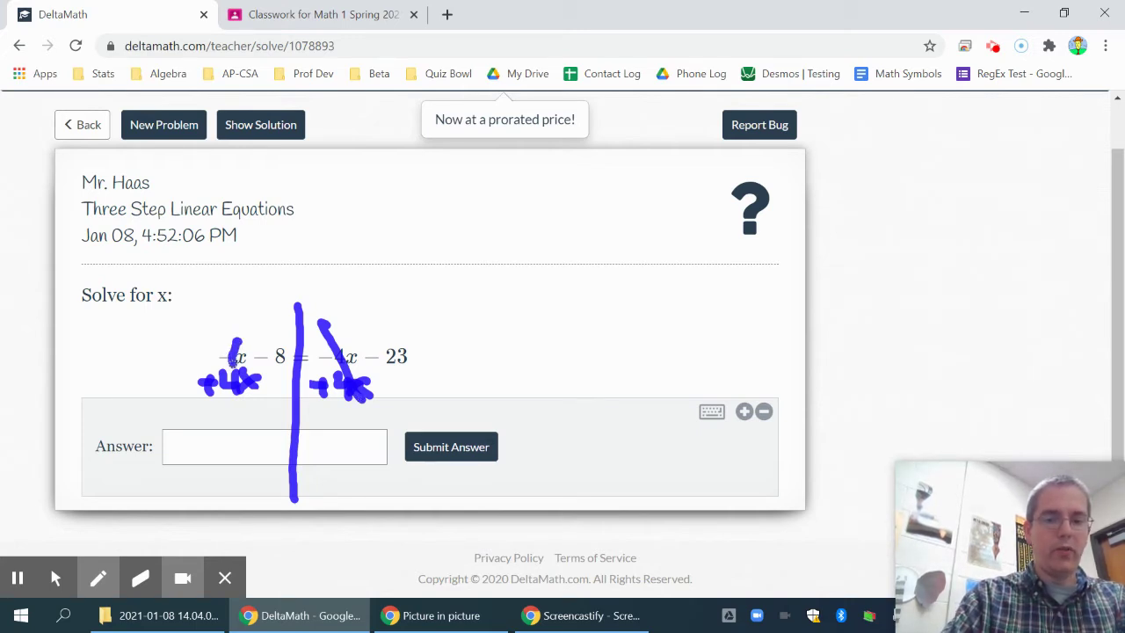
mouse_move(214, 406)
left_mouse_down()
mouse_move(227, 416)
mouse_move(215, 442)
mouse_move(258, 436)
mouse_move(245, 429)
mouse_move(275, 415)
mouse_move(279, 438)
mouse_move(327, 420)
left_mouse_up()
left_click_drag(306, 431, 360, 418)
mouse_move(371, 410)
left_mouse_down()
mouse_move(388, 413)
mouse_move(390, 435)
left_mouse_up()
mouse_move(397, 406)
left_mouse_down()
mouse_move(411, 419)
mouse_move(396, 436)
left_mouse_up()
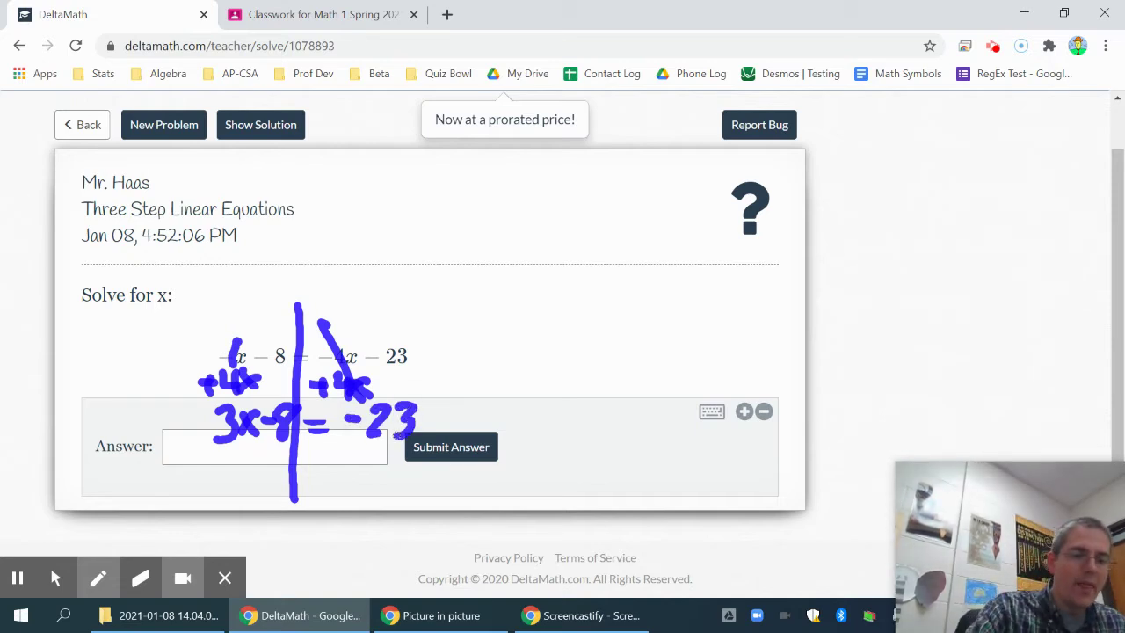
Change the pen colour to magenta and write +8 beneath both sides of 3x − 8 = −23
mouse_move(98, 578)
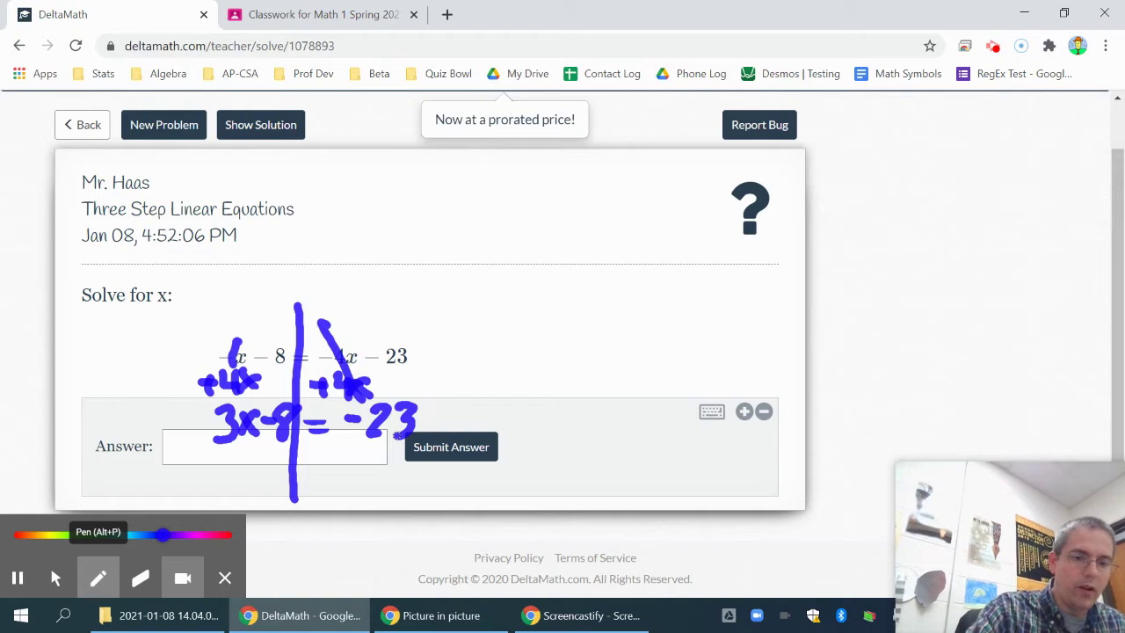
left_click(198, 534)
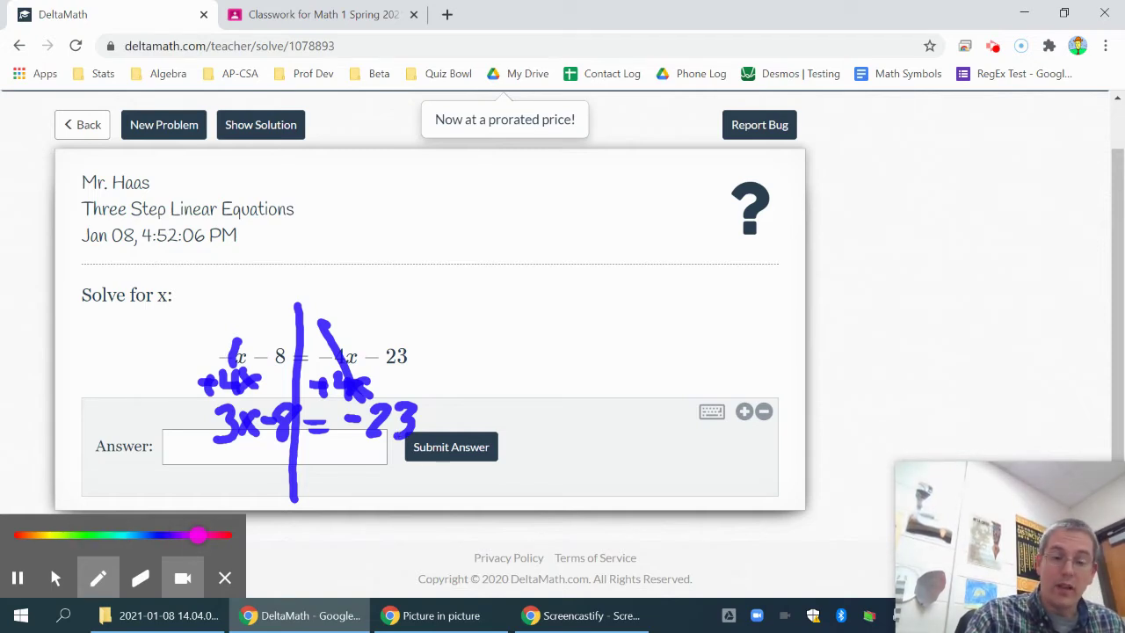
mouse_move(257, 475)
left_mouse_down()
mouse_move(256, 499)
mouse_move(267, 484)
mouse_move(283, 490)
left_mouse_up()
left_click_drag(363, 464, 365, 488)
left_click_drag(355, 477, 377, 478)
left_click_drag(400, 472, 419, 475)
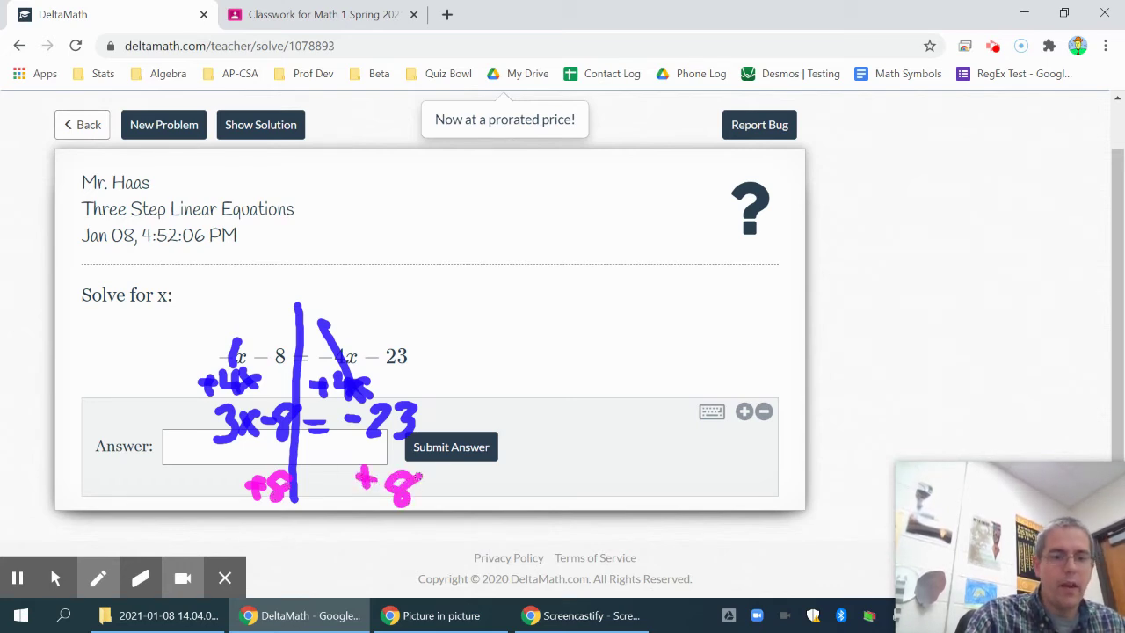
Write 3x = −15 in magenta below the +8 row
mouse_move(240, 530)
left_mouse_down()
mouse_move(255, 540)
mouse_move(244, 554)
left_mouse_up()
mouse_move(272, 531)
left_mouse_down()
mouse_move(292, 557)
mouse_move(270, 555)
mouse_move(335, 533)
left_mouse_up()
left_click_drag(317, 545, 337, 545)
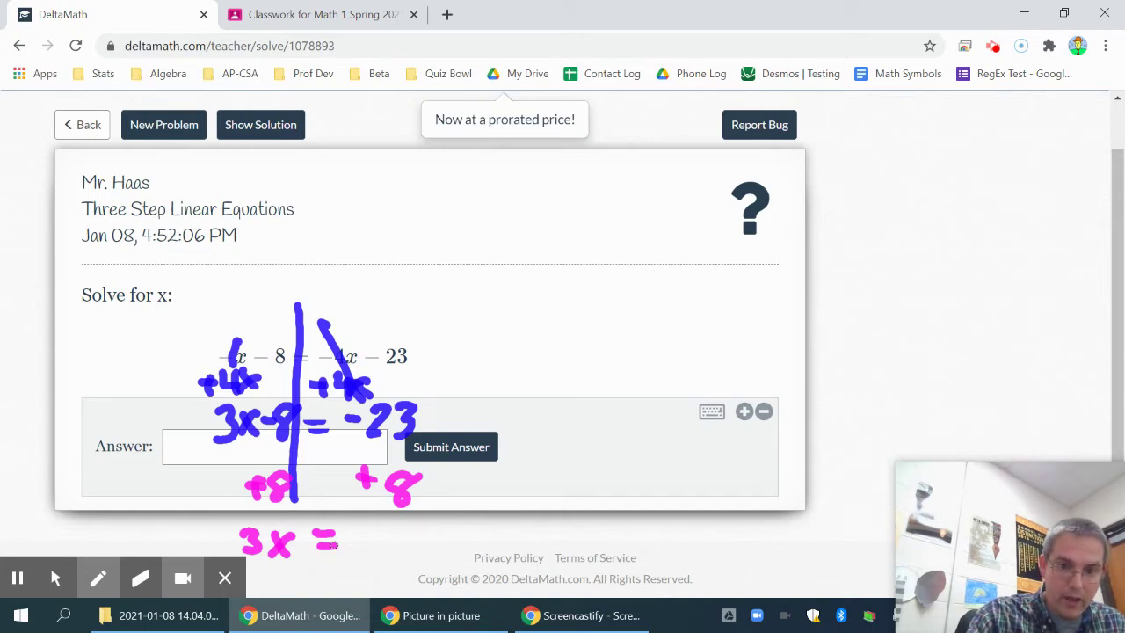
left_click_drag(376, 529, 376, 555)
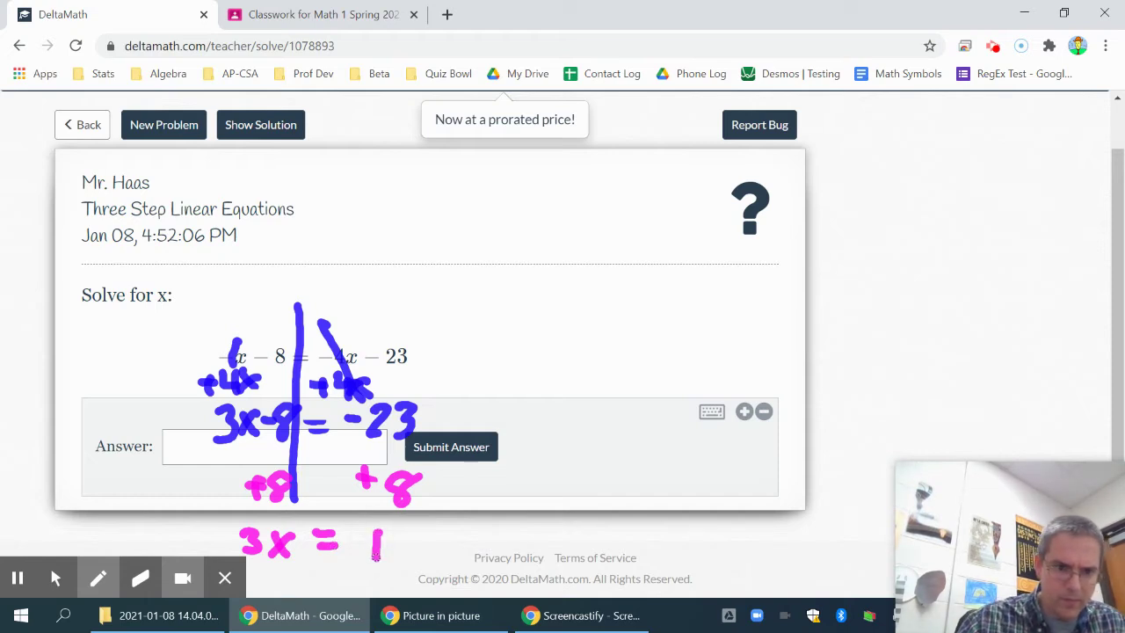
left_click(16, 578)
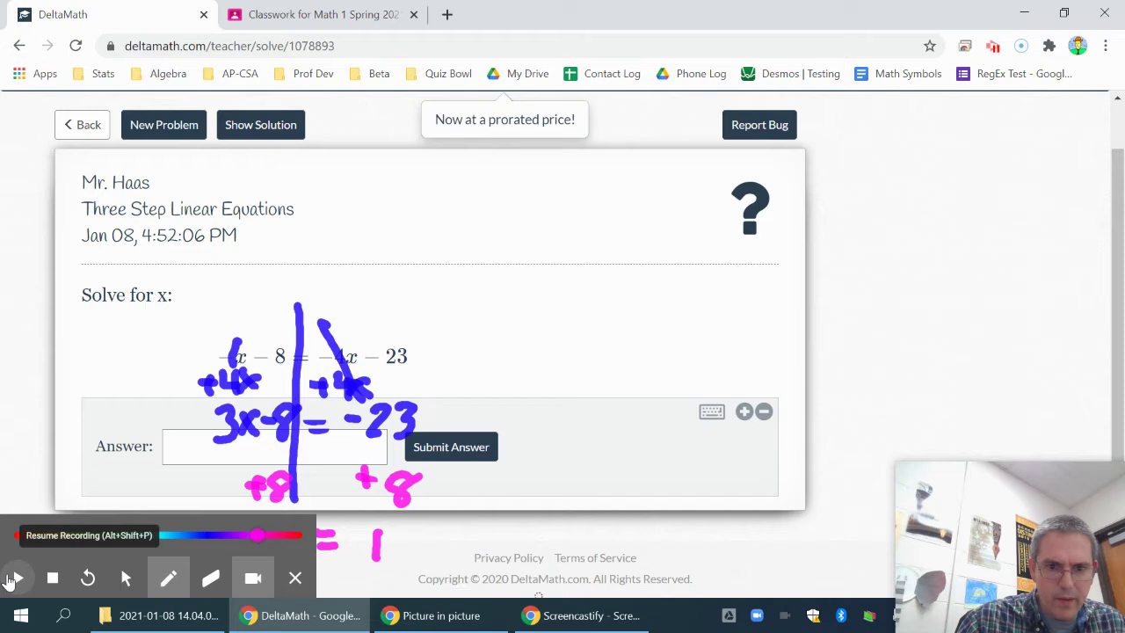
left_click(10, 579)
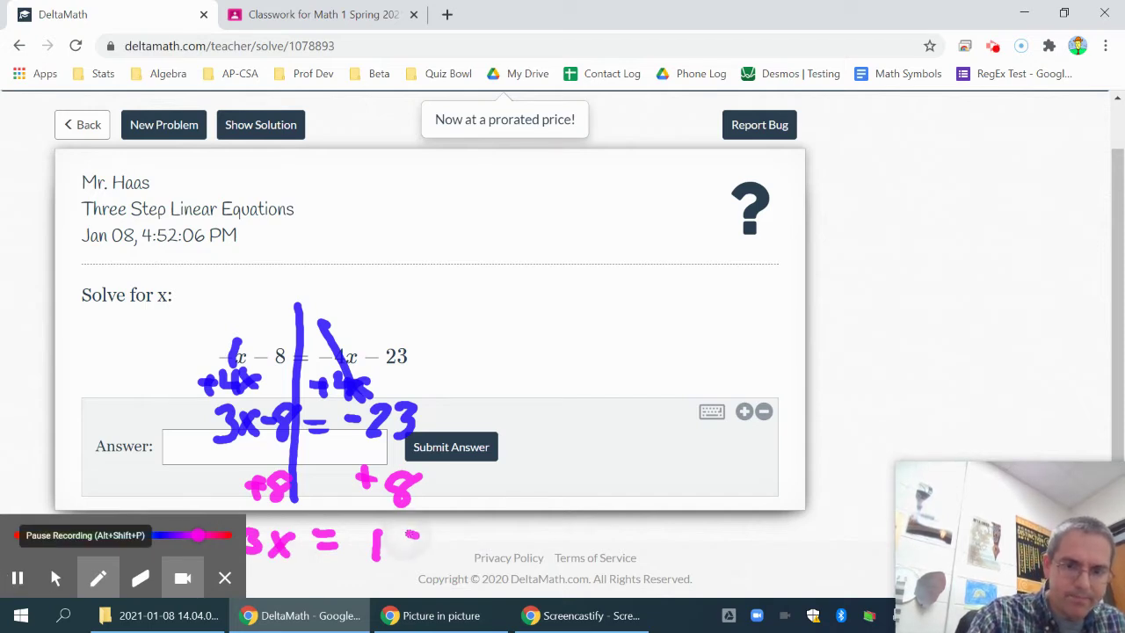
left_click_drag(414, 530, 393, 560)
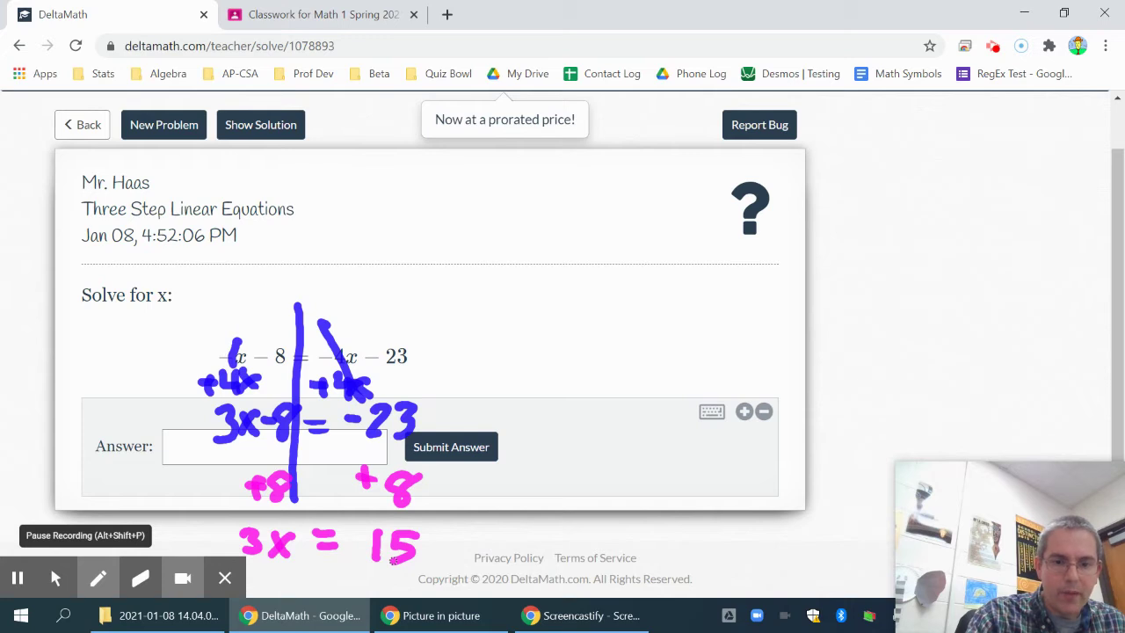
left_click_drag(344, 534, 367, 536)
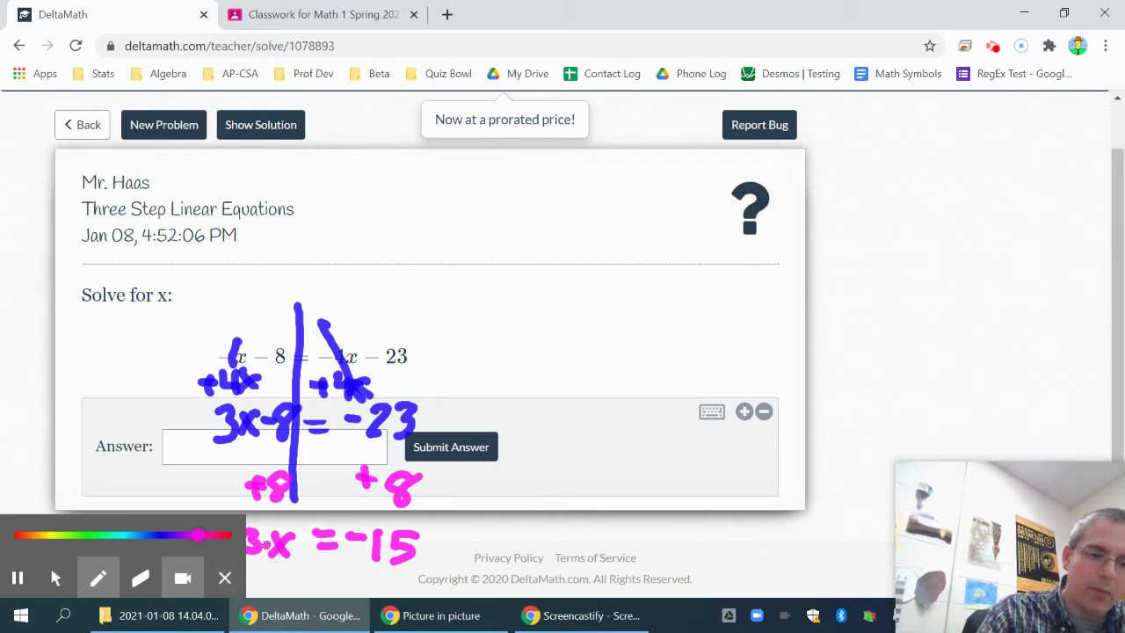
Write the division of both sides of 3x = −15 by 3, and the solution x = −5 beside the work
mouse_move(255, 559)
left_mouse_down()
mouse_move(297, 563)
mouse_move(281, 595)
left_mouse_up()
left_click_drag(364, 562, 408, 563)
left_click_drag(378, 575, 382, 594)
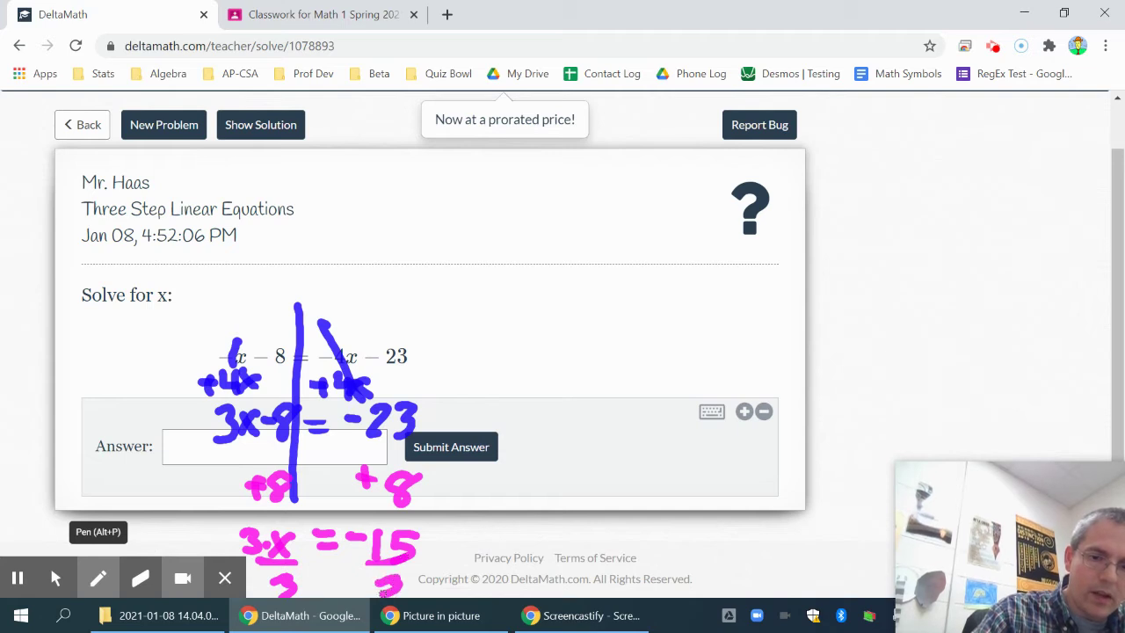
left_click_drag(552, 443, 578, 469)
mouse_move(576, 442)
left_mouse_down()
mouse_move(547, 473)
mouse_move(617, 447)
mouse_move(614, 464)
mouse_move(682, 455)
mouse_move(658, 469)
left_mouse_up()
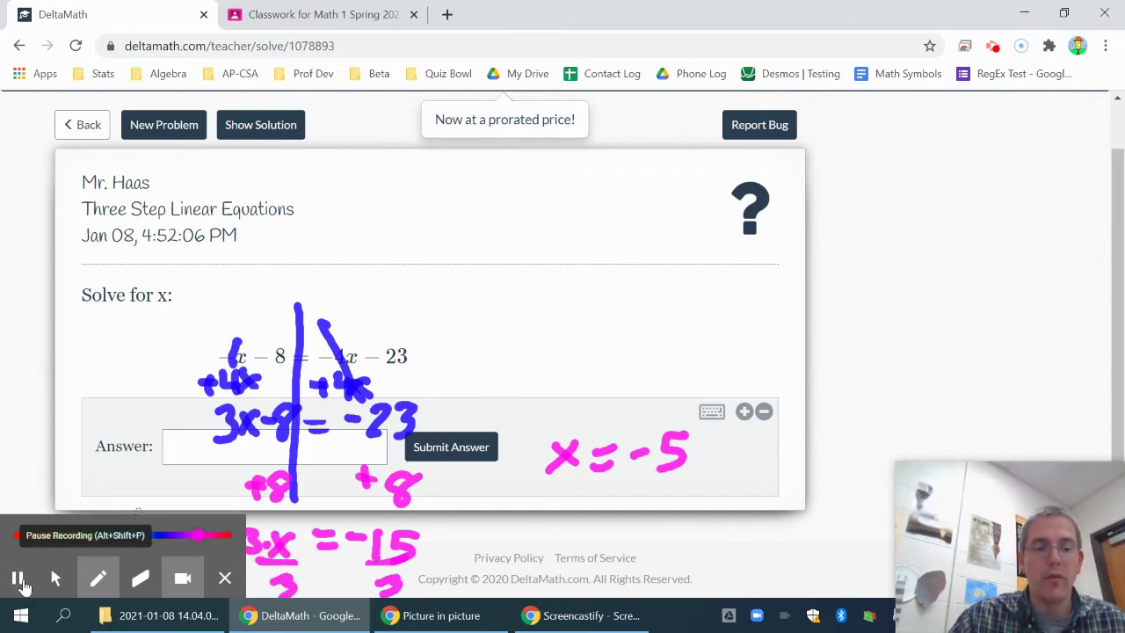
left_click(20, 582)
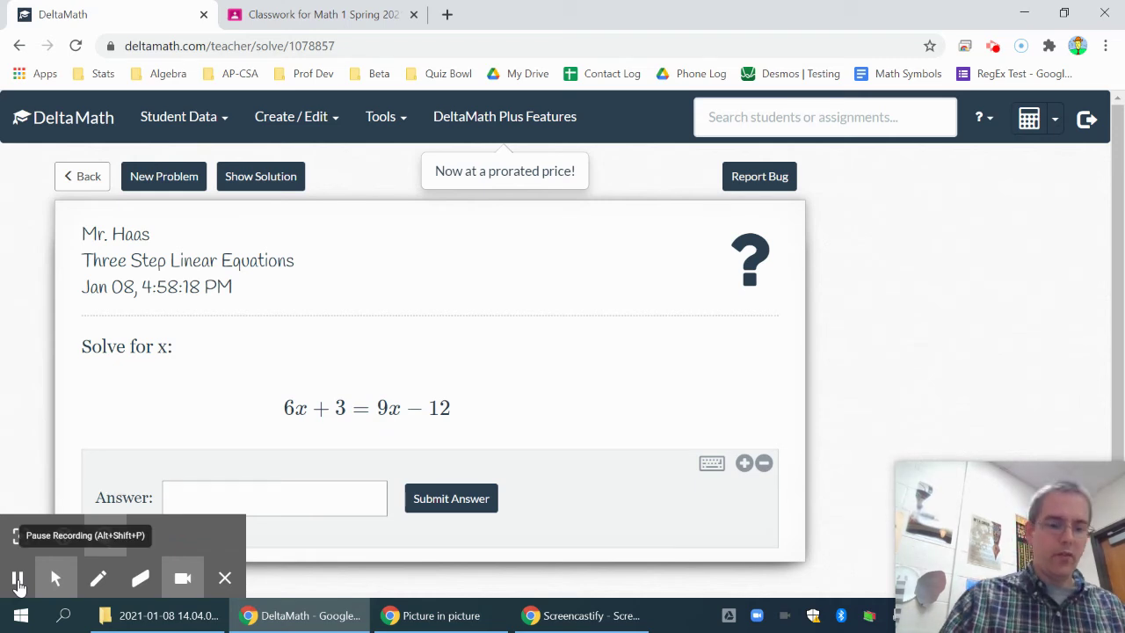
Draw a magenta vertical line through the equals sign of 6x + 3 = 9x − 12 and write −6x under both x terms
left_click(98, 578)
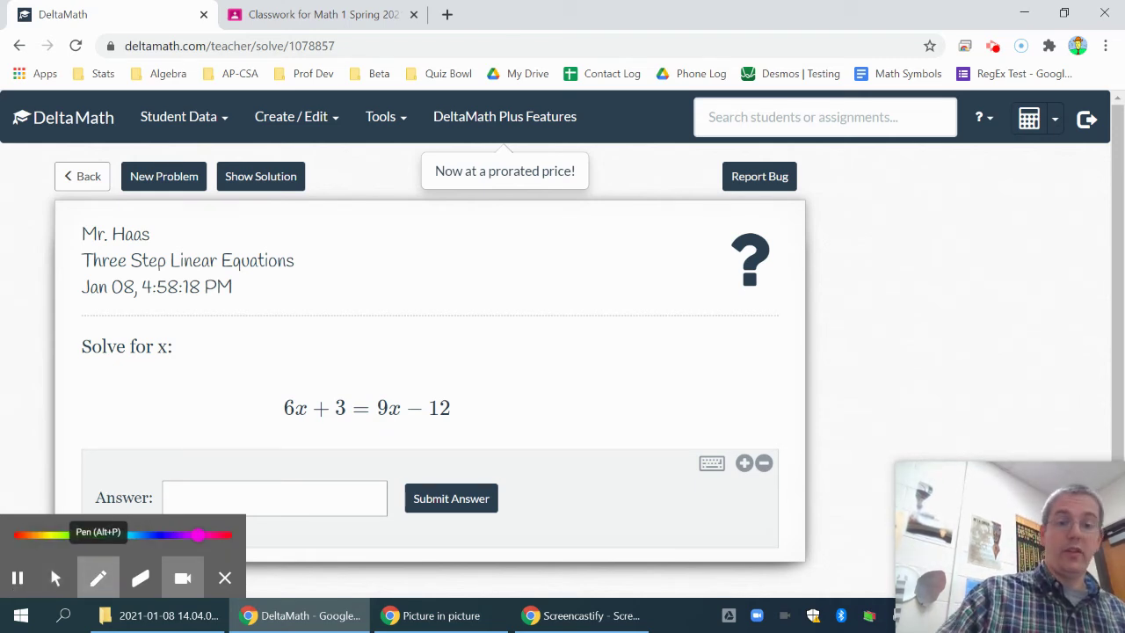
left_click_drag(370, 341, 359, 563)
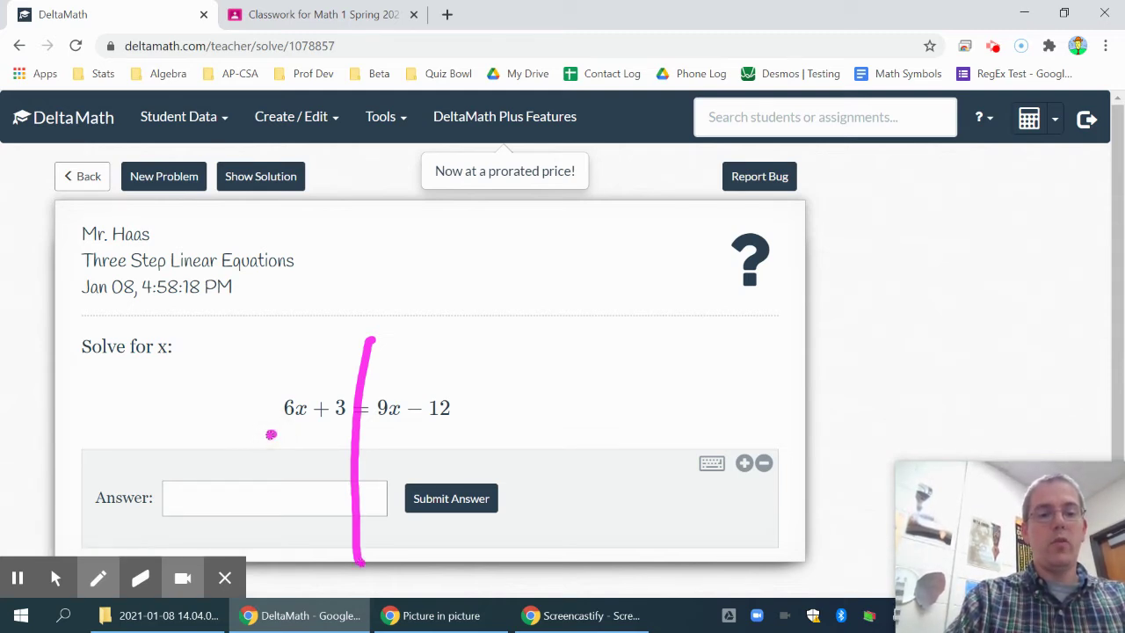
mouse_move(262, 434)
left_mouse_down()
mouse_move(287, 431)
mouse_move(287, 451)
mouse_move(313, 453)
mouse_move(292, 448)
left_mouse_up()
mouse_move(367, 429)
left_mouse_down()
mouse_move(418, 451)
mouse_move(398, 445)
left_mouse_up()
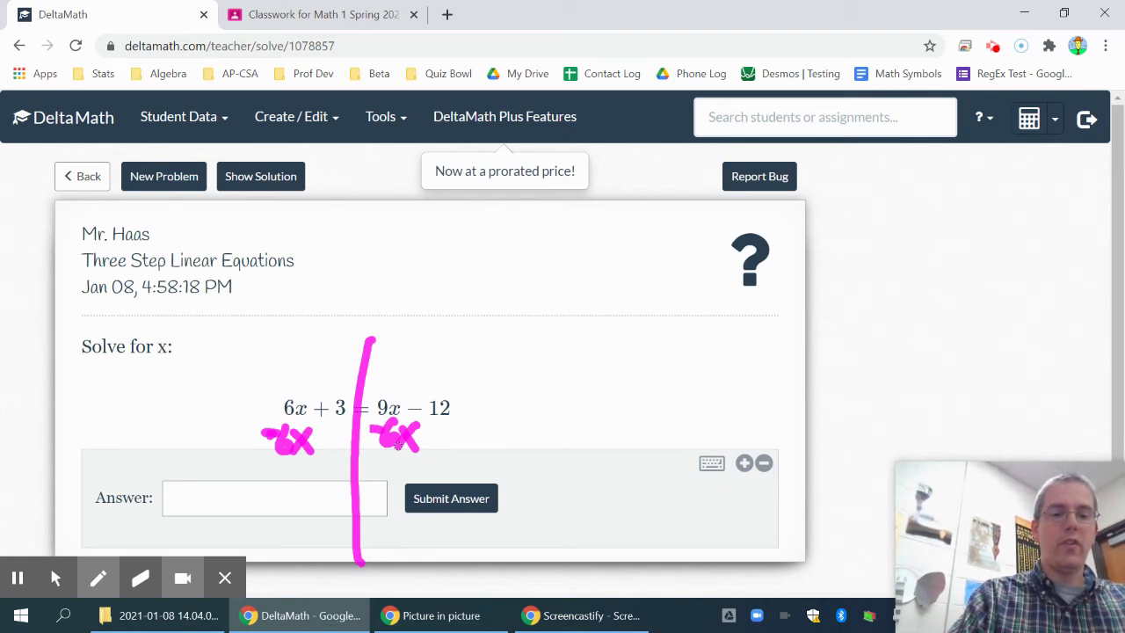
Write 3x + 3 = −12 in magenta below the −6x terms
mouse_move(269, 468)
left_mouse_down()
mouse_move(286, 482)
mouse_move(270, 492)
left_mouse_up()
left_click_drag(291, 472, 311, 494)
mouse_move(311, 468)
left_mouse_down()
mouse_move(293, 492)
mouse_move(356, 472)
mouse_move(350, 485)
left_mouse_up()
left_click_drag(355, 468, 380, 466)
left_click_drag(355, 480, 479, 475)
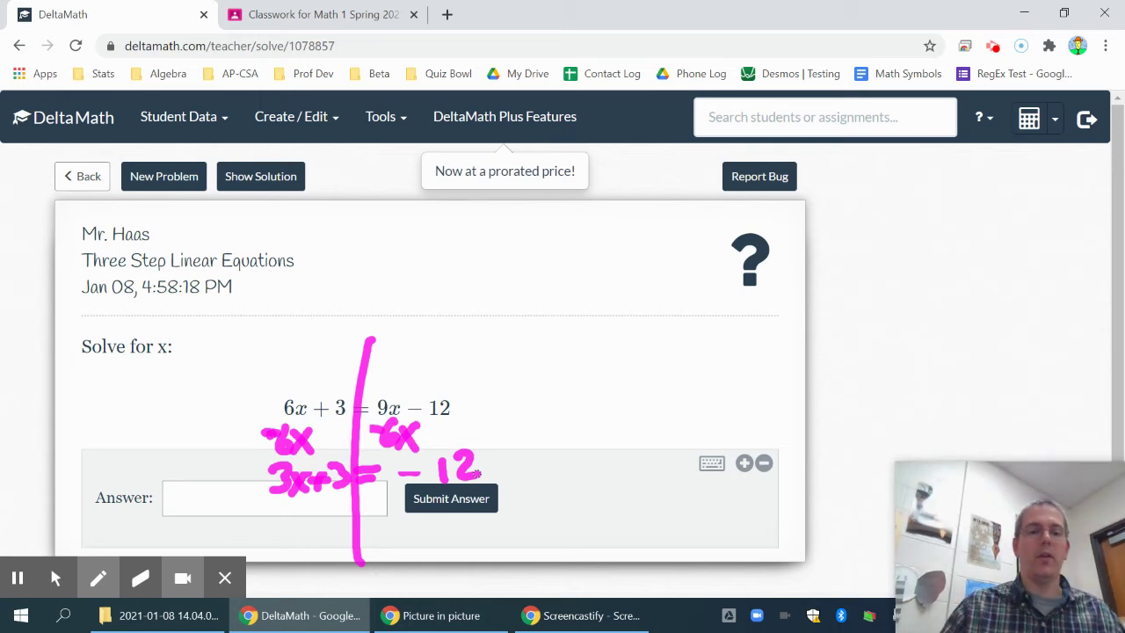
With a blue pen, scribble out the misplaced 3x, write 3x before −12, and strike through 6x and −6x
left_click(97, 578)
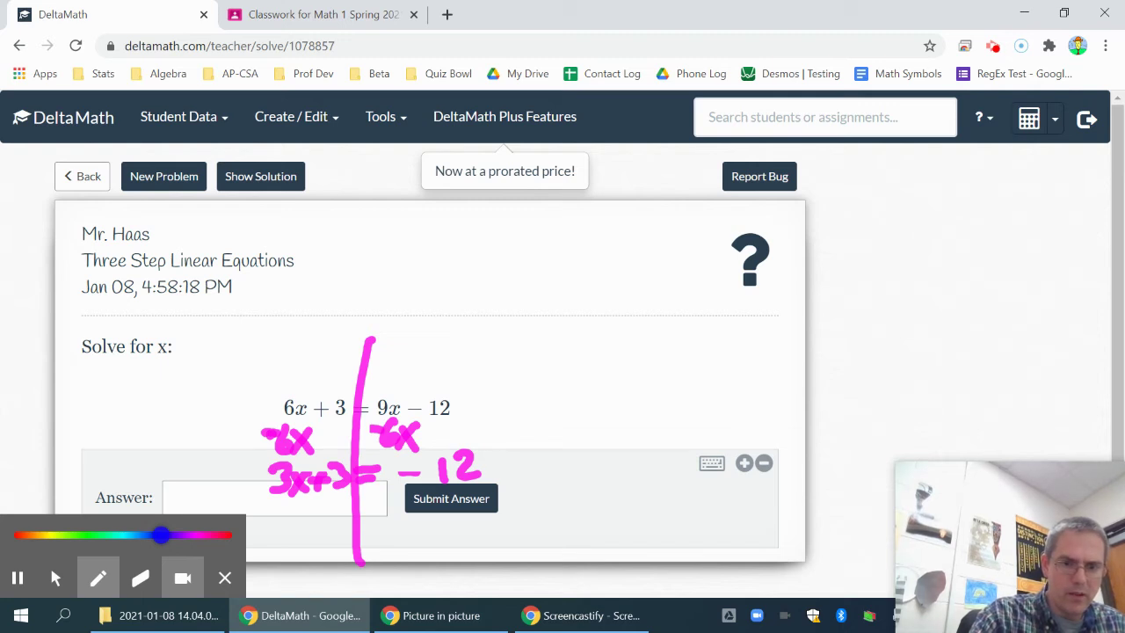
mouse_move(269, 469)
left_mouse_down()
mouse_move(318, 482)
mouse_move(280, 474)
mouse_move(315, 482)
mouse_move(303, 471)
left_mouse_up()
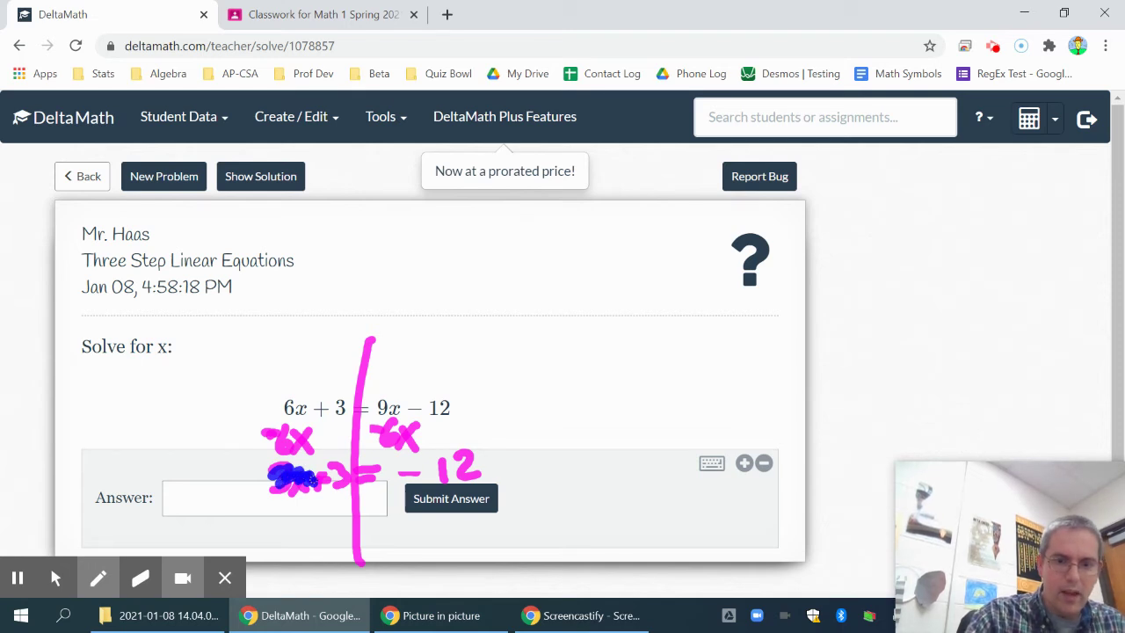
mouse_move(369, 451)
left_mouse_down()
mouse_move(383, 457)
mouse_move(369, 482)
mouse_move(402, 484)
mouse_move(382, 486)
left_mouse_up()
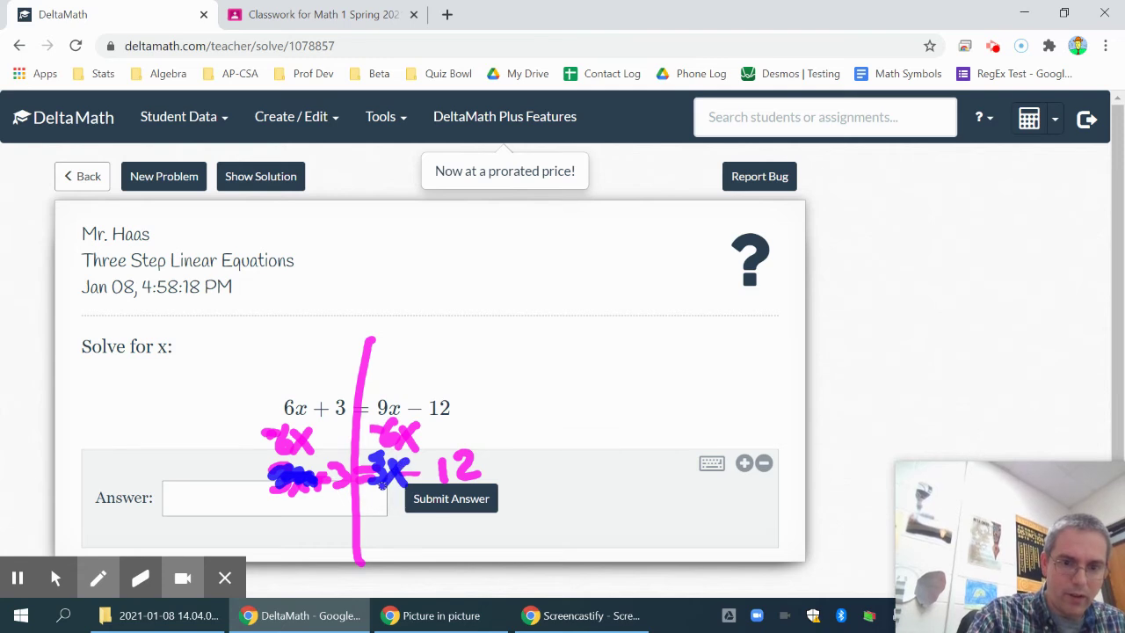
left_click_drag(280, 380, 304, 479)
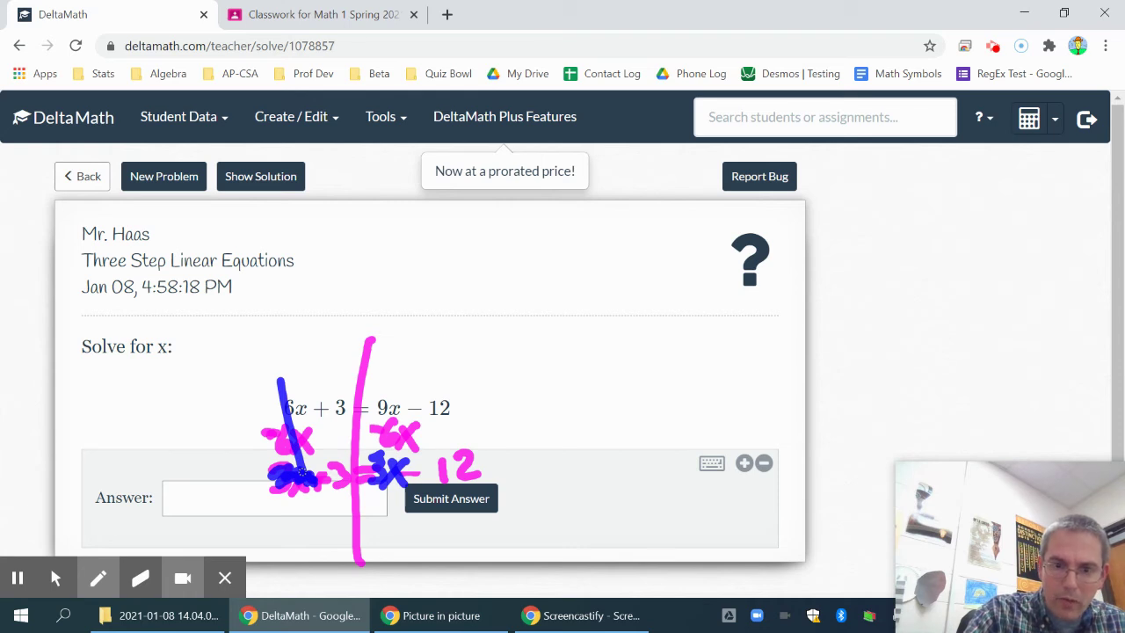
Rewrite the simplified equation 3 = 3x − 12 in blue in the free space beside the problem
mouse_move(584, 306)
left_mouse_down()
mouse_move(606, 304)
mouse_move(585, 336)
left_mouse_up()
left_click_drag(643, 305, 674, 303)
mouse_move(645, 323)
left_mouse_down()
mouse_move(714, 310)
mouse_move(694, 336)
mouse_move(753, 330)
left_mouse_up()
mouse_move(756, 301)
left_mouse_down()
mouse_move(722, 327)
mouse_move(789, 319)
left_mouse_up()
mouse_move(809, 308)
left_mouse_down()
mouse_move(817, 301)
mouse_move(814, 337)
left_mouse_up()
left_click_drag(832, 309, 867, 334)
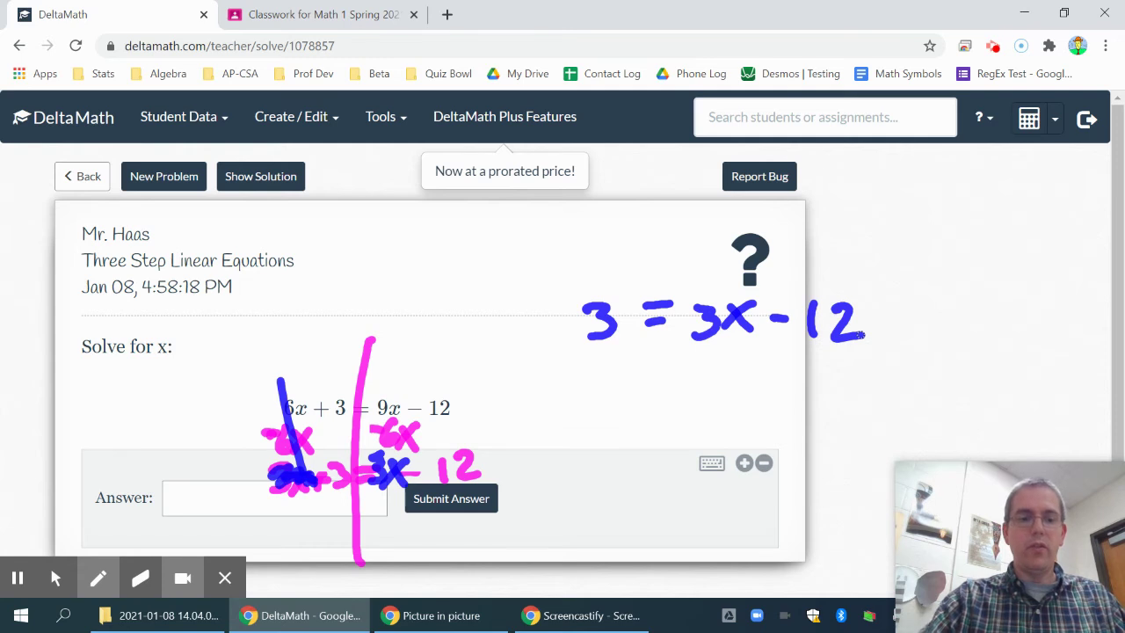
Change the pen to light blue, draw a vertical line through the equals sign of 3 = 3x − 12, and write +12 under both sides
left_click(98, 577)
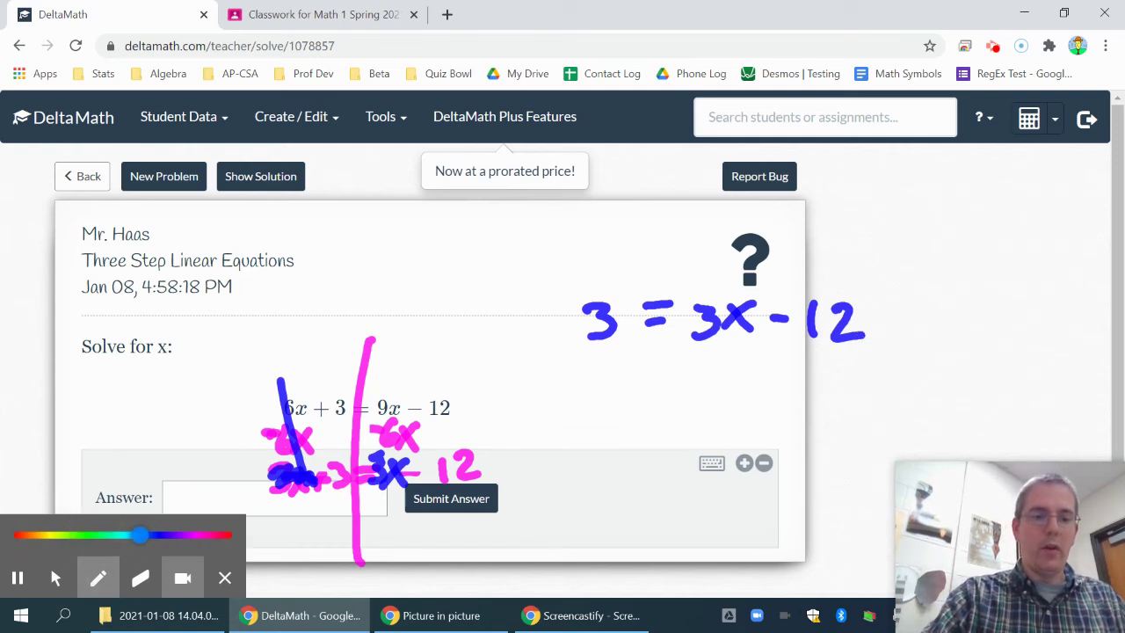
left_click_drag(663, 213, 650, 492)
left_click_drag(786, 344, 787, 378)
left_click_drag(776, 360, 803, 357)
mouse_move(815, 350)
left_mouse_down()
mouse_move(810, 376)
mouse_move(858, 381)
left_mouse_up()
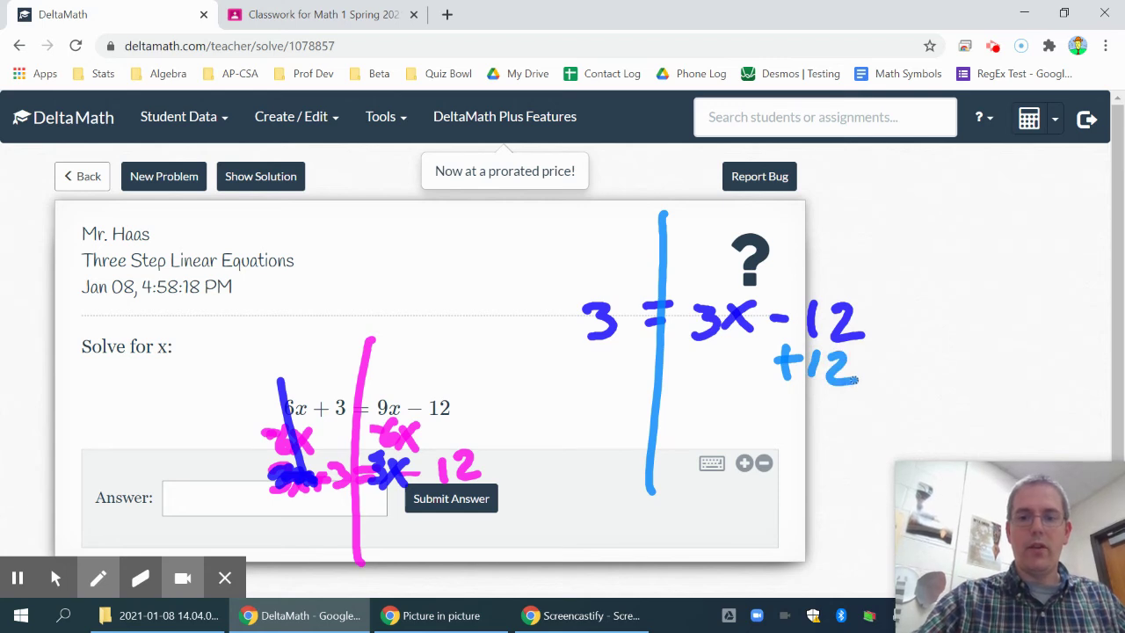
mouse_move(561, 338)
left_mouse_down()
mouse_move(561, 366)
mouse_move(575, 353)
mouse_move(587, 369)
left_mouse_up()
left_click_drag(599, 347, 624, 379)
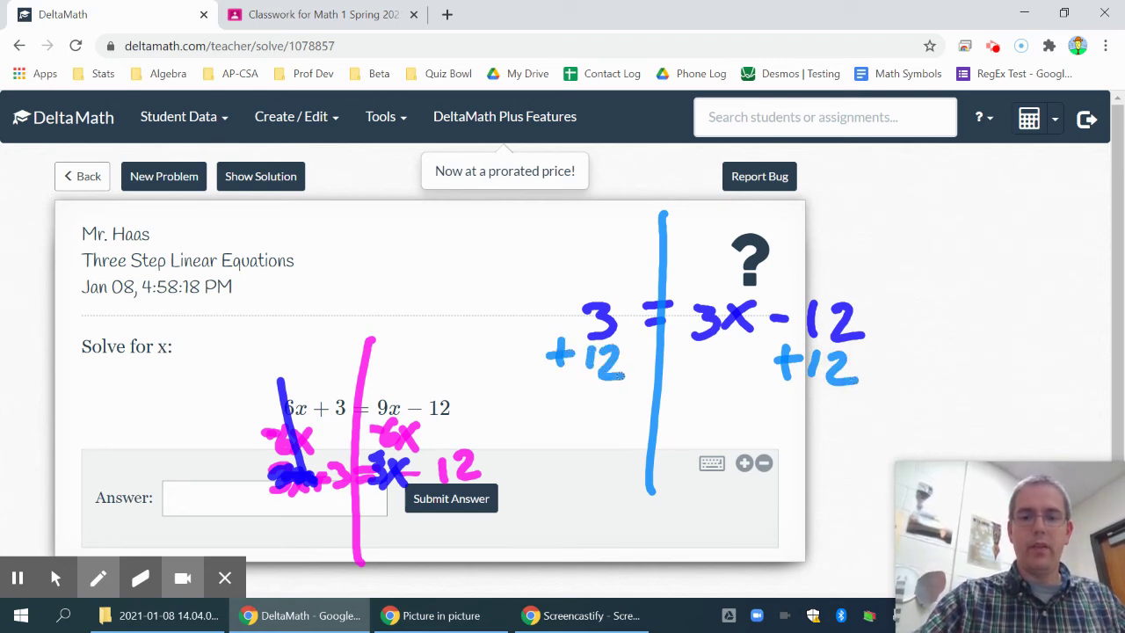
Write 15 = 3x in light blue below the +12 row
left_click_drag(580, 415, 582, 448)
mouse_move(619, 413)
left_mouse_down()
mouse_move(621, 430)
mouse_move(603, 450)
left_mouse_up()
left_click_drag(644, 425, 674, 418)
mouse_move(645, 439)
left_mouse_down()
mouse_move(708, 429)
mouse_move(700, 436)
mouse_move(758, 438)
left_mouse_up()
mouse_move(761, 415)
left_mouse_down()
mouse_move(703, 452)
mouse_move(773, 449)
left_mouse_up()
Write a 3 under both sides of 15 = 3x to divide, and put the solution x = 5 in a box
mouse_move(719, 471)
left_mouse_down()
mouse_move(739, 484)
mouse_move(718, 506)
left_mouse_up()
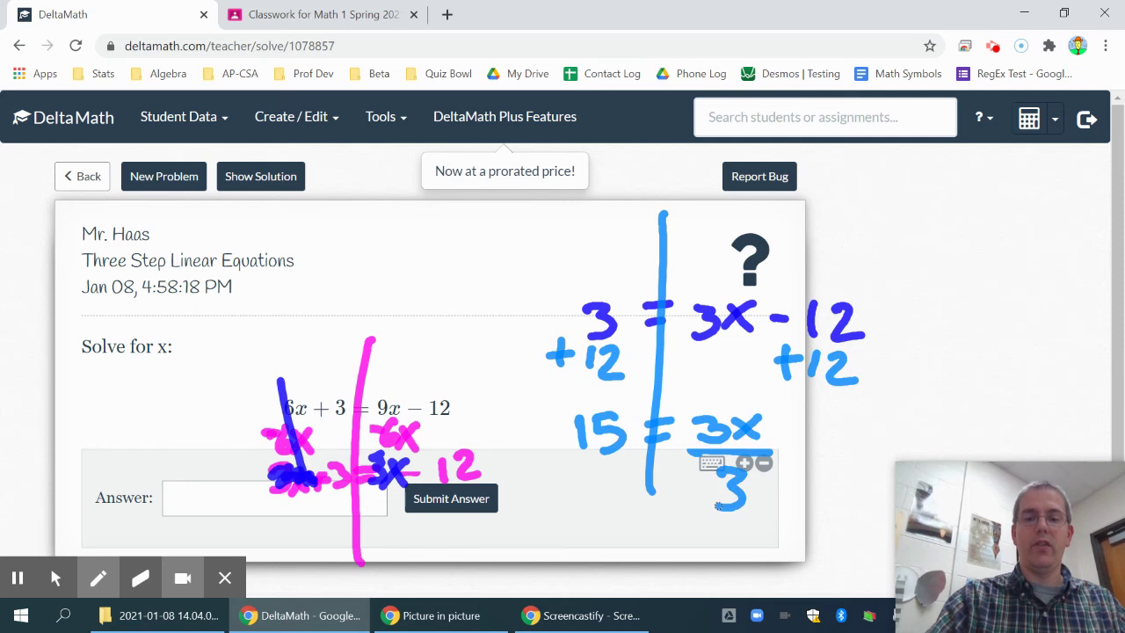
mouse_move(564, 456)
left_mouse_down()
mouse_move(626, 453)
mouse_move(590, 507)
mouse_move(667, 563)
mouse_move(638, 566)
mouse_move(705, 543)
mouse_move(708, 554)
left_mouse_up()
left_click_drag(758, 526, 726, 570)
mouse_move(615, 522)
left_mouse_down()
mouse_move(615, 533)
mouse_move(793, 583)
mouse_move(743, 503)
mouse_move(648, 505)
left_mouse_up()
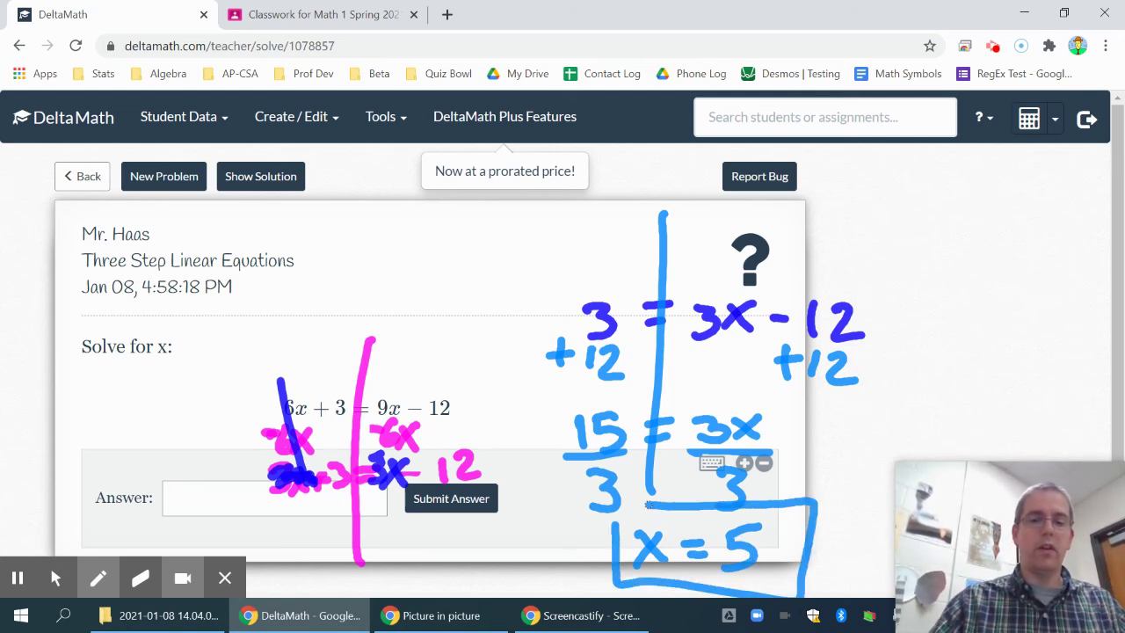
Write the alternative equation −3x = −15 above the original problem, with both sides divided by −3
mouse_move(295, 223)
left_mouse_down()
mouse_move(339, 217)
mouse_move(325, 244)
mouse_move(405, 222)
left_mouse_up()
left_click_drag(380, 235, 439, 224)
left_click_drag(459, 202, 460, 237)
mouse_move(498, 200)
left_mouse_down()
mouse_move(475, 211)
mouse_move(473, 237)
left_mouse_up()
left_click_drag(302, 259, 388, 255)
left_click_drag(315, 280, 340, 280)
mouse_move(346, 269)
left_mouse_down()
mouse_move(362, 287)
mouse_move(344, 301)
left_mouse_up()
left_click_drag(443, 253, 488, 248)
left_click_drag(439, 275, 465, 274)
mouse_move(479, 260)
left_mouse_down()
mouse_move(494, 262)
mouse_move(473, 290)
left_mouse_up()
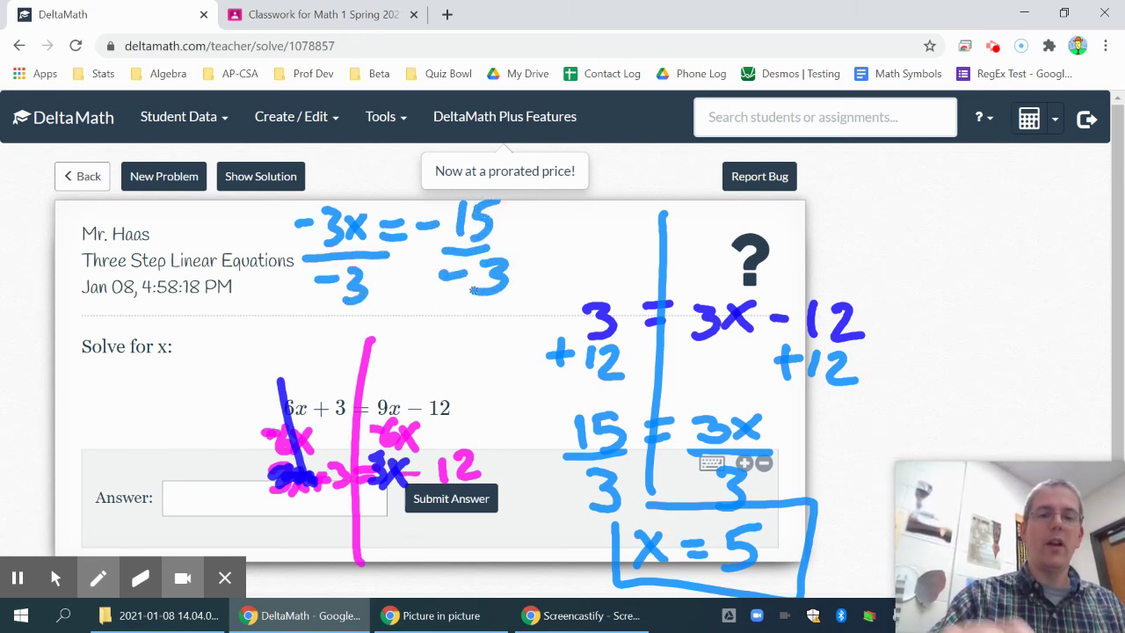